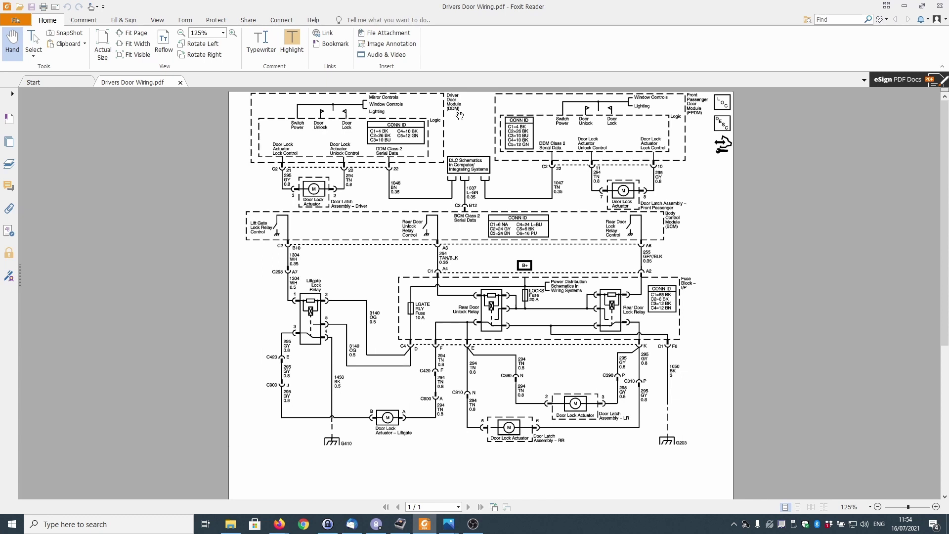
Step: Zoom Drivers Door Wiring.pdf to 300% and scroll to the page's left edge
{"action": "scroll", "coordinate": [307, 137], "scroll_direction": "up", "scroll_amount": 3}
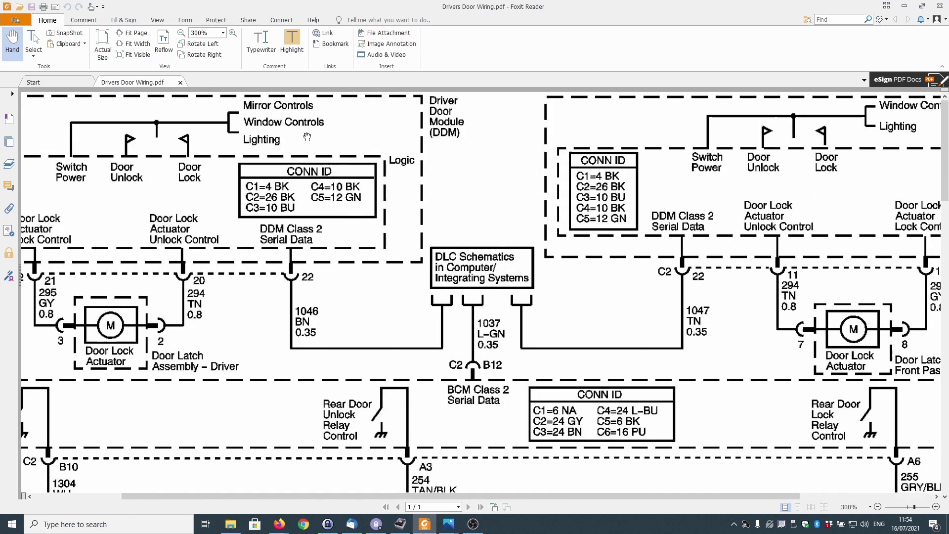
{"action": "scroll", "coordinate": [307, 137], "scroll_direction": "left", "scroll_amount": 3}
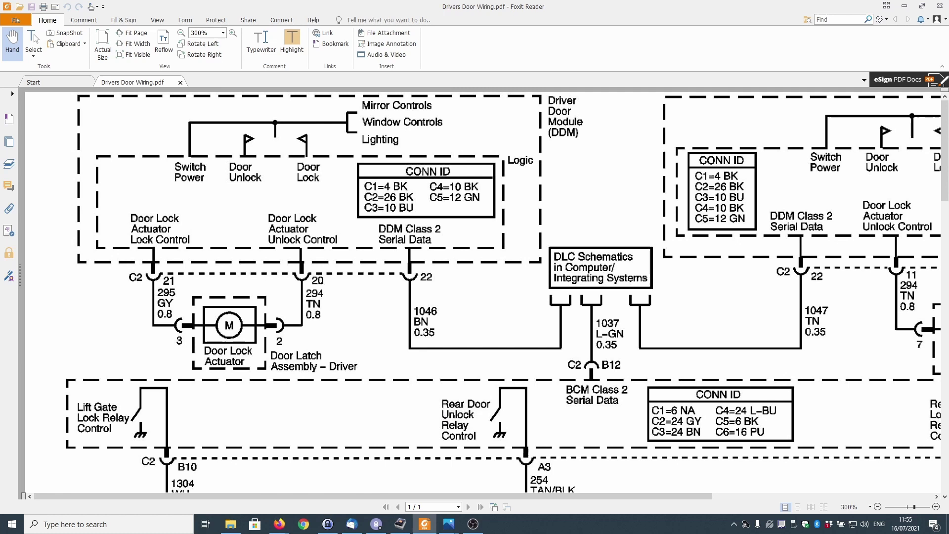
Step: Bring Photos forward showing Rev3 CPU Re-Fitted.jpg
{"action": "left_click", "coordinate": [448, 523]}
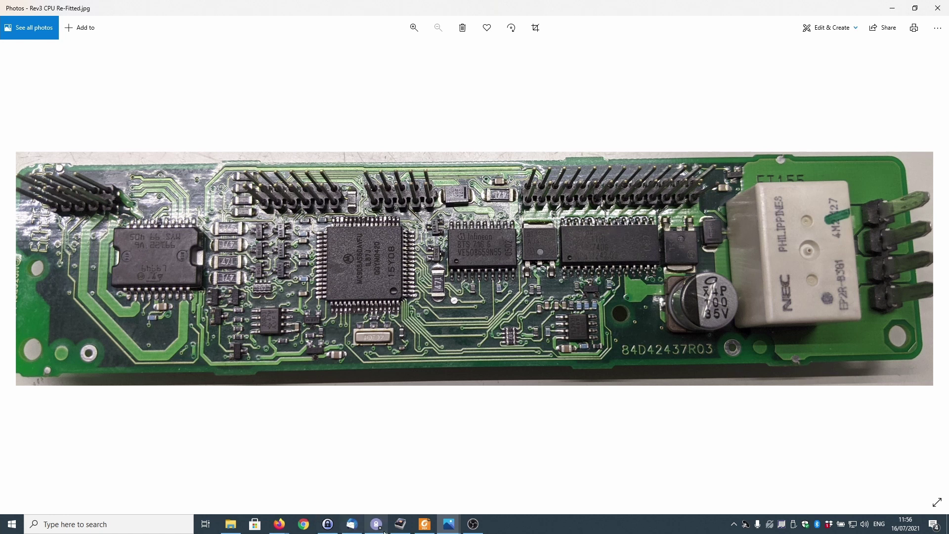
Step: Return to DDM_Rev3.SchDoc and zoom around the Door Actuator Control and MCU blocks
{"action": "left_click", "coordinate": [400, 524]}
{"action": "scroll", "coordinate": [715, 175], "scroll_direction": "down", "scroll_amount": 3}
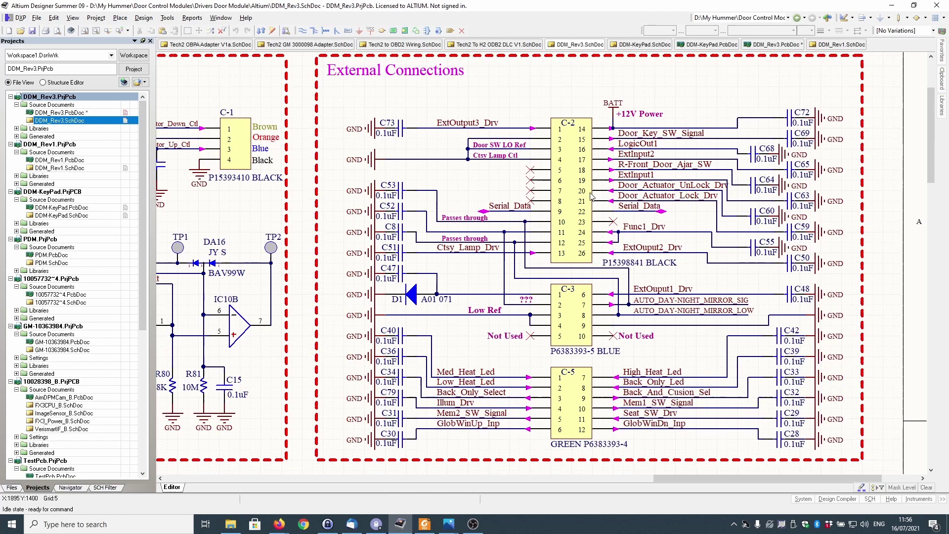
{"action": "scroll", "coordinate": [589, 206], "scroll_direction": "down", "scroll_amount": 10}
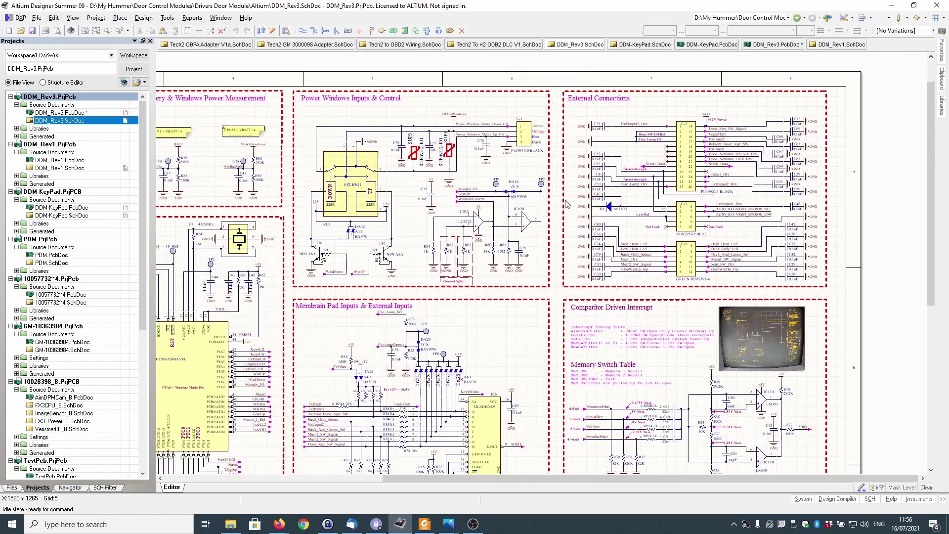
{"action": "scroll", "coordinate": [380, 316], "scroll_direction": "up", "scroll_amount": 6}
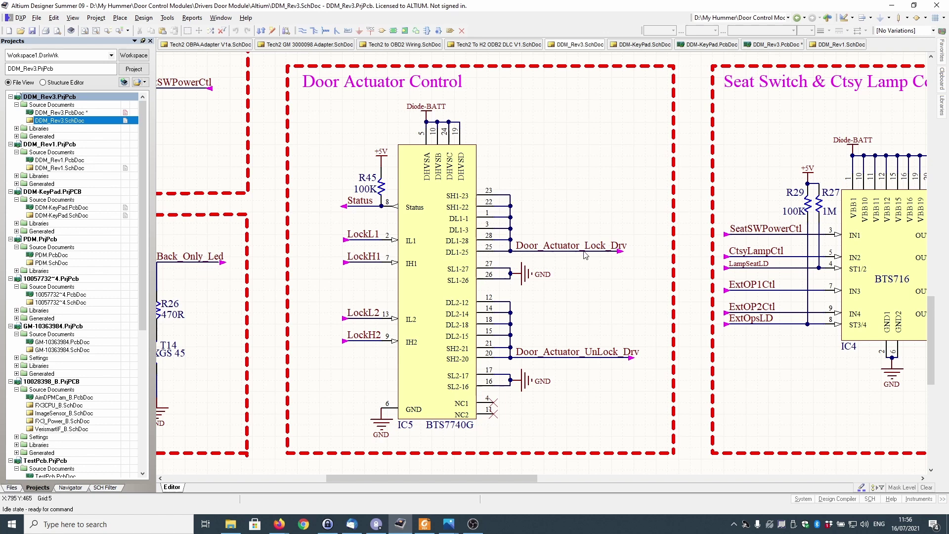
{"action": "scroll", "coordinate": [599, 255], "scroll_direction": "down", "scroll_amount": 1}
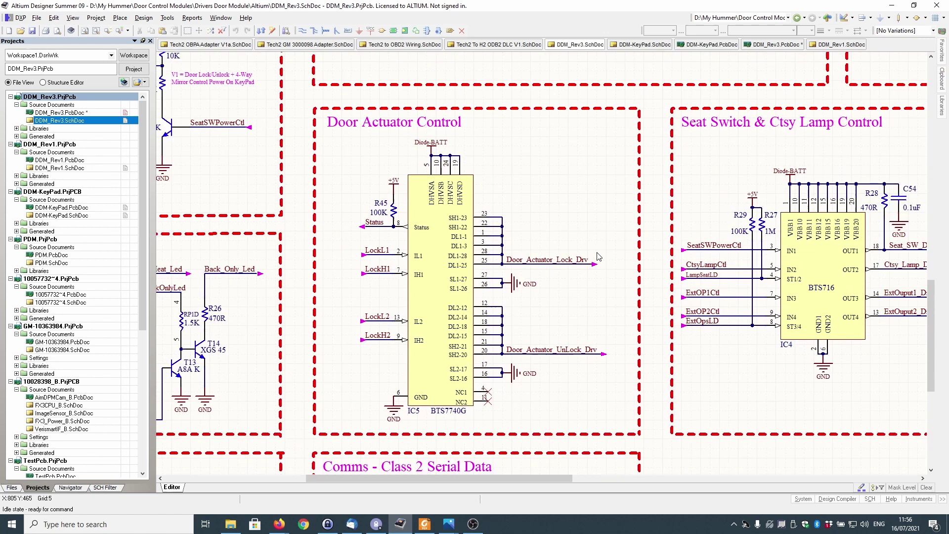
{"action": "scroll", "coordinate": [599, 256], "scroll_direction": "down", "scroll_amount": 3}
{"action": "scroll", "coordinate": [586, 275], "scroll_direction": "up", "scroll_amount": 3}
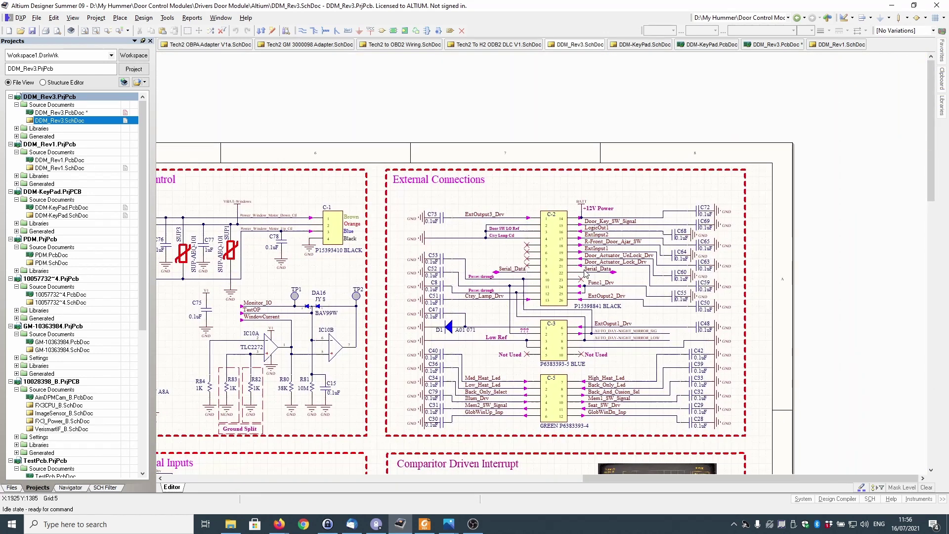
{"action": "scroll", "coordinate": [585, 275], "scroll_direction": "down", "scroll_amount": 3}
{"action": "scroll", "coordinate": [405, 202], "scroll_direction": "up", "scroll_amount": 4}
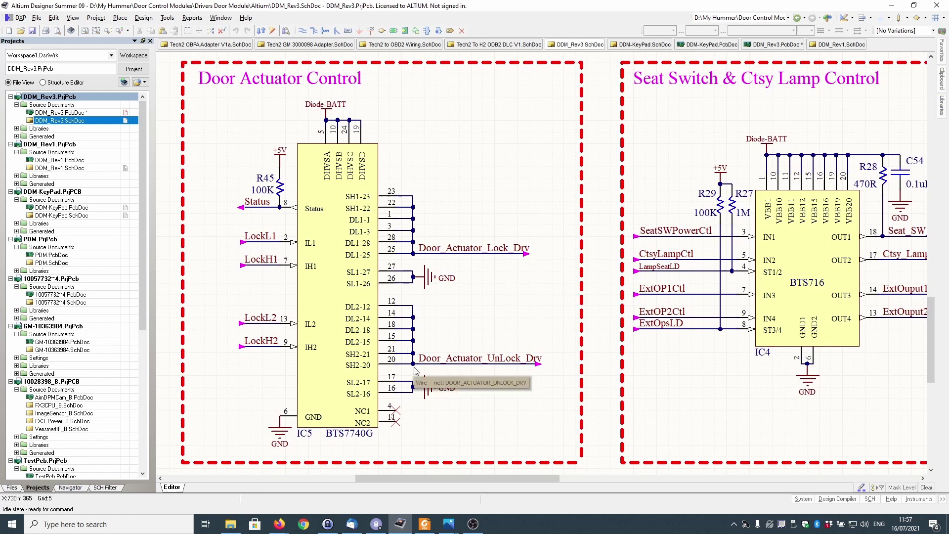
{"action": "scroll", "coordinate": [334, 286], "scroll_direction": "down", "scroll_amount": 1}
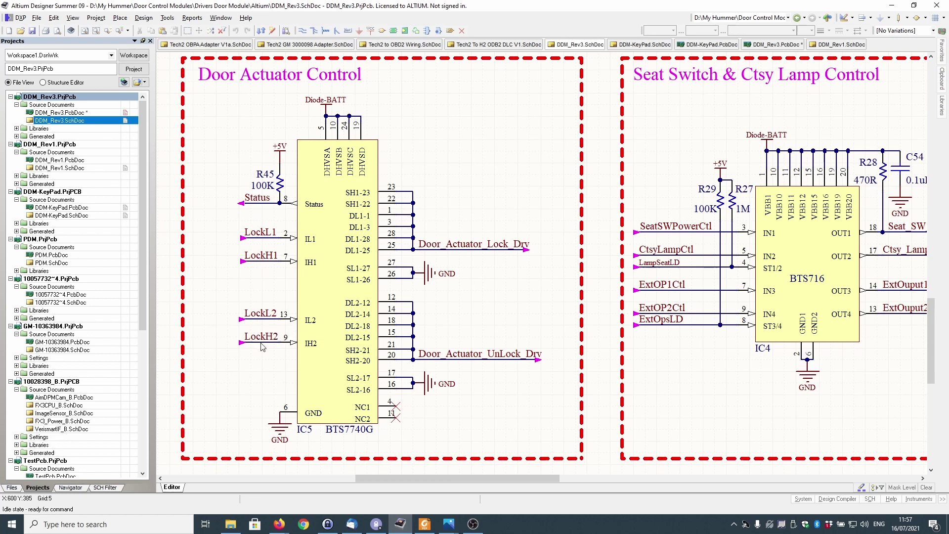
{"action": "scroll", "coordinate": [262, 347], "scroll_direction": "down", "scroll_amount": 5}
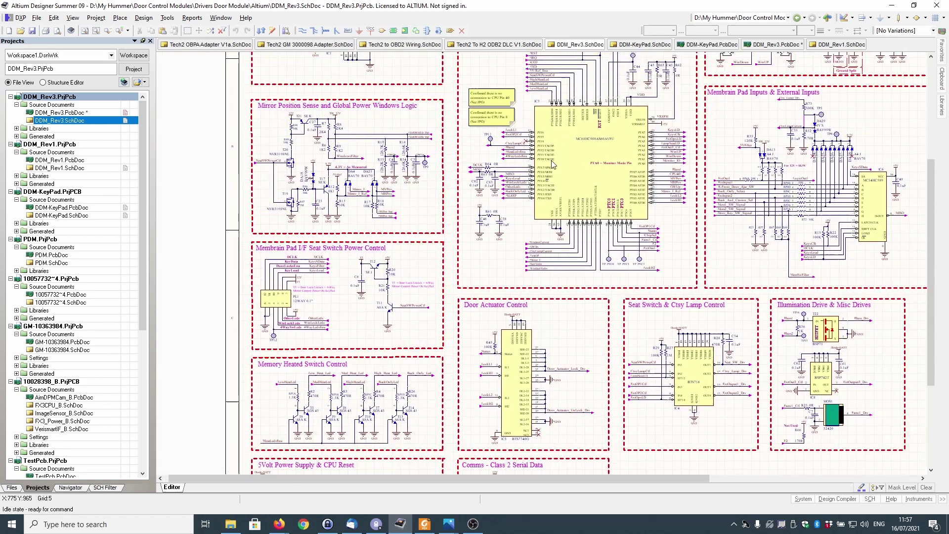
{"action": "scroll", "coordinate": [553, 166], "scroll_direction": "up", "scroll_amount": 5}
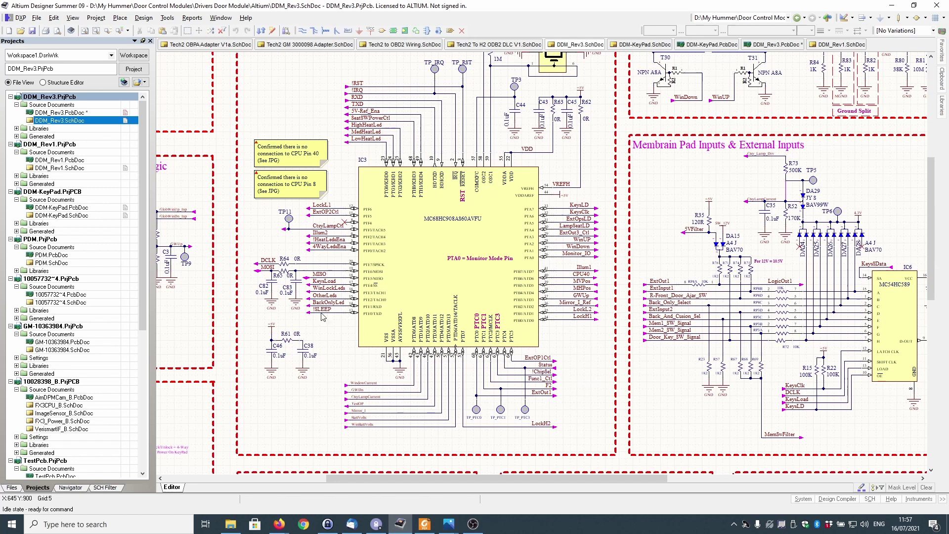
{"action": "key", "text": "ctrl+Tab"}
{"action": "scroll", "coordinate": [589, 203], "scroll_direction": "up", "scroll_amount": 5}
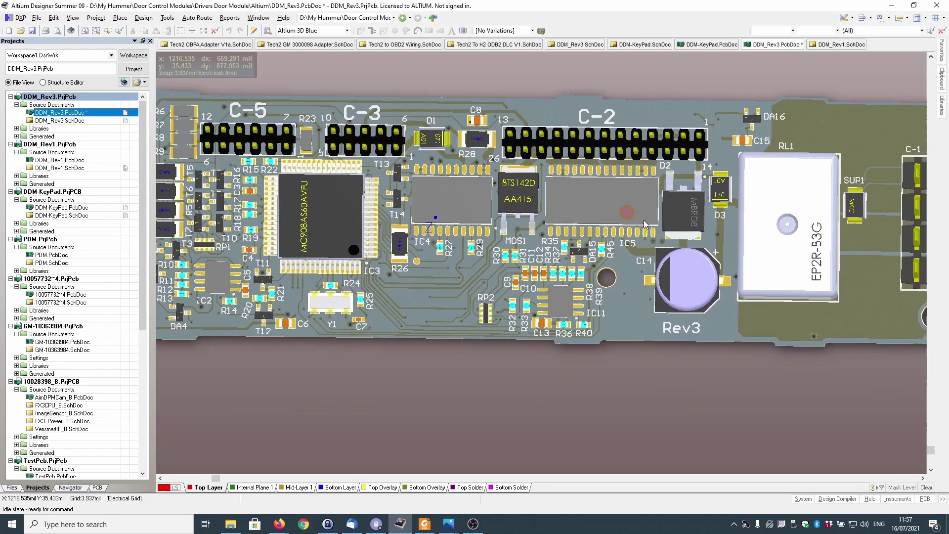
{"action": "scroll", "coordinate": [571, 203], "scroll_direction": "up", "scroll_amount": 5}
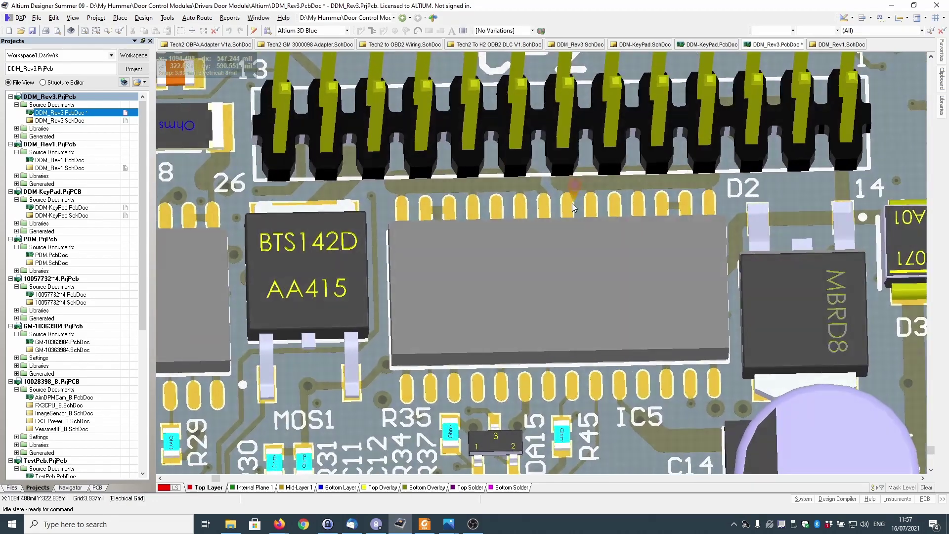
{"action": "scroll", "coordinate": [542, 193], "scroll_direction": "down", "scroll_amount": 3}
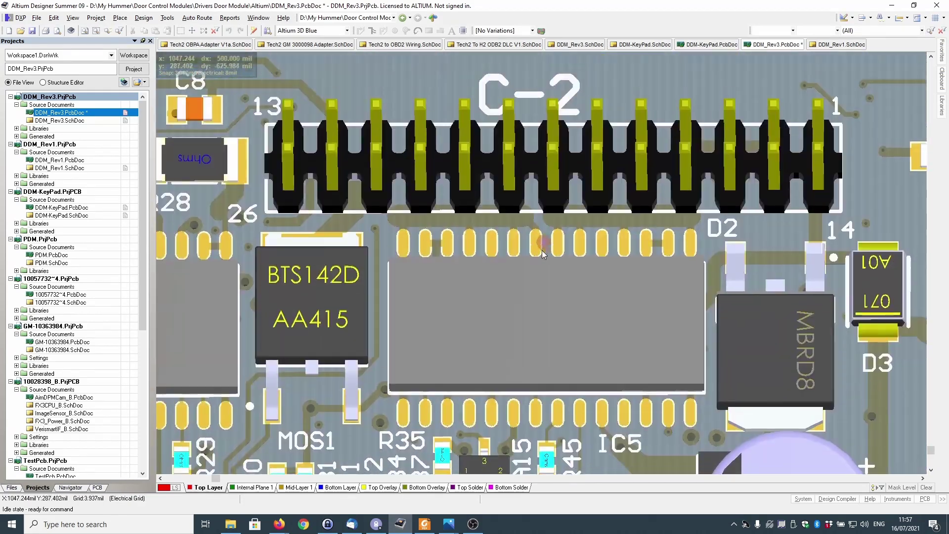
{"action": "scroll", "coordinate": [508, 178], "scroll_direction": "up", "scroll_amount": 1}
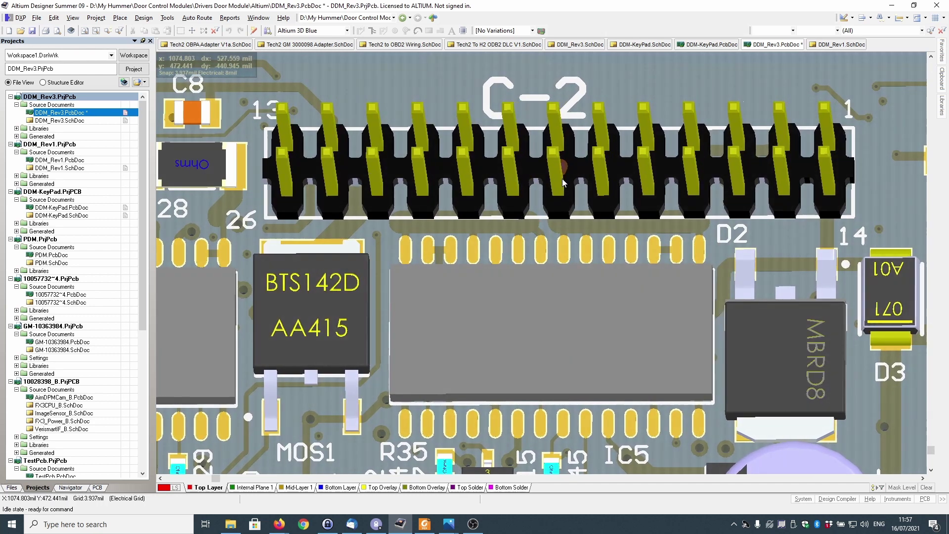
{"action": "left_click", "coordinate": [540, 239], "text": "ctrl"}
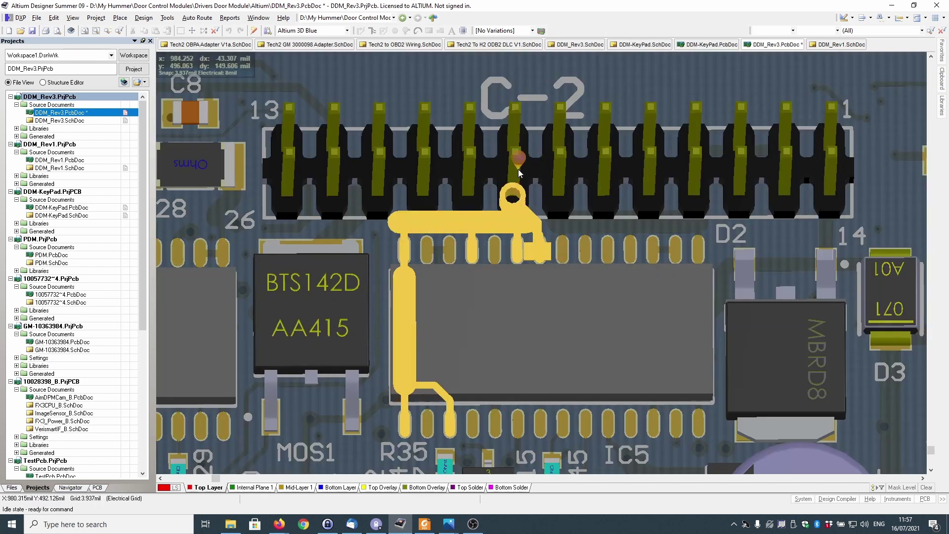
{"action": "left_click", "coordinate": [565, 240], "text": "ctrl"}
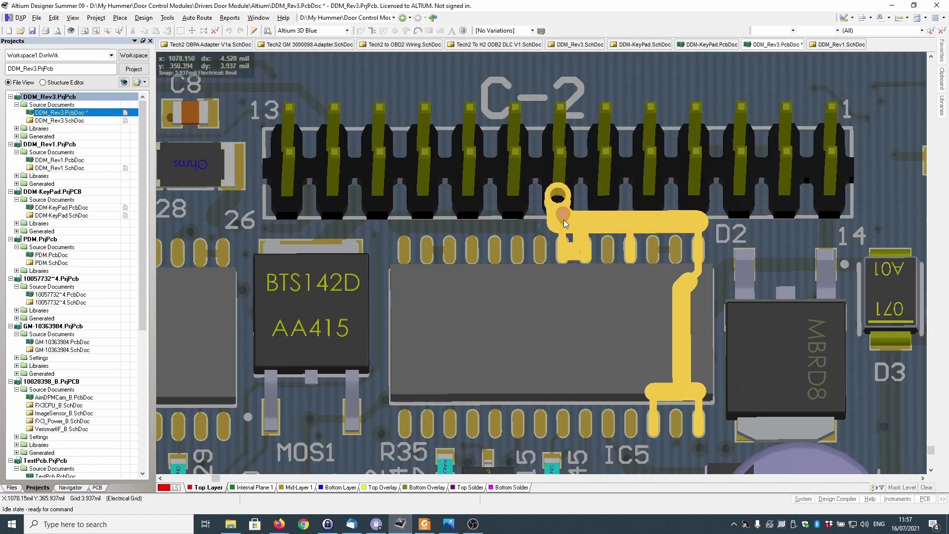
{"action": "scroll", "coordinate": [564, 260], "scroll_direction": "down", "scroll_amount": 3}
{"action": "scroll", "coordinate": [511, 316], "scroll_direction": "up", "scroll_amount": 1, "text": "ctrl"}
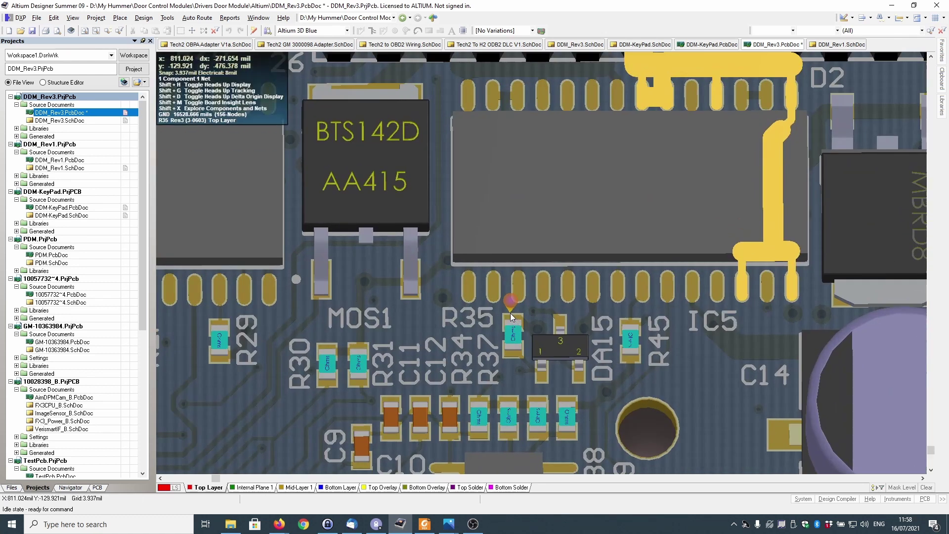
{"action": "scroll", "coordinate": [511, 317], "scroll_direction": "up", "scroll_amount": 2, "text": "ctrl"}
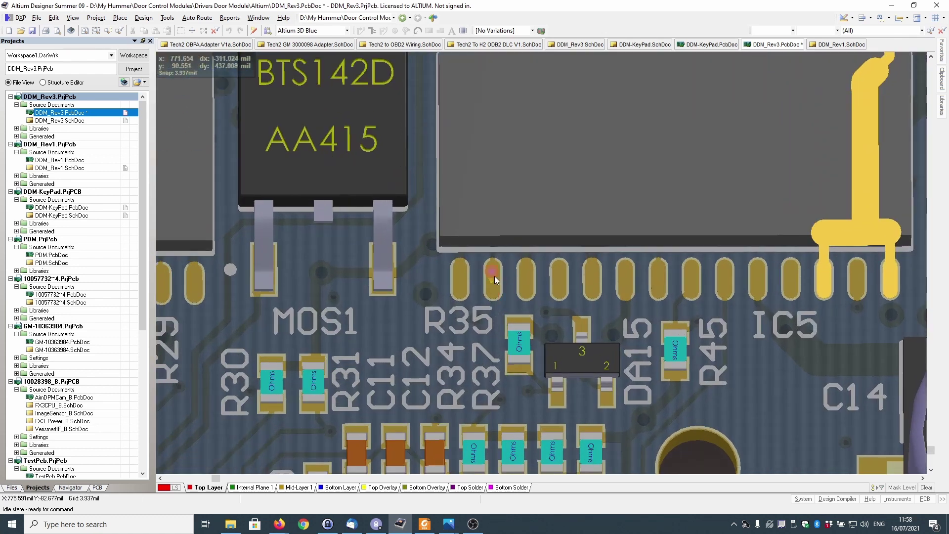
{"action": "left_click", "coordinate": [496, 262], "text": "ctrl"}
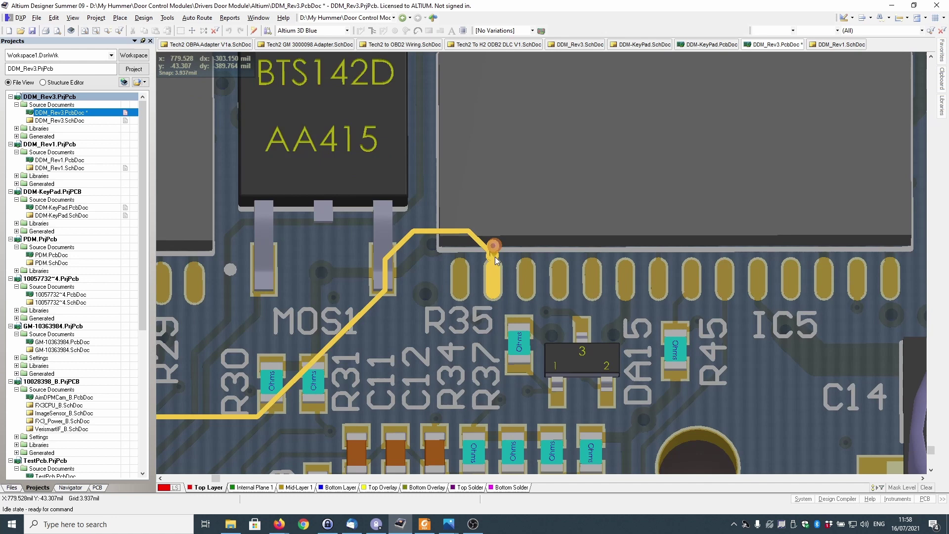
{"action": "scroll", "coordinate": [496, 261], "scroll_direction": "down", "scroll_amount": 5, "text": "ctrl"}
{"action": "scroll", "coordinate": [496, 262], "scroll_direction": "down", "scroll_amount": 1, "text": "ctrl"}
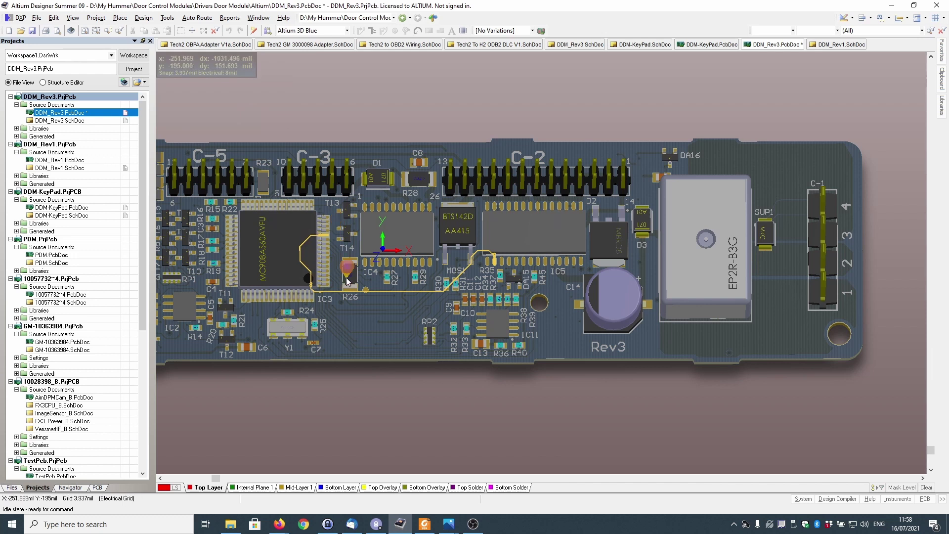
{"action": "mouse_move", "coordinate": [348, 281]}
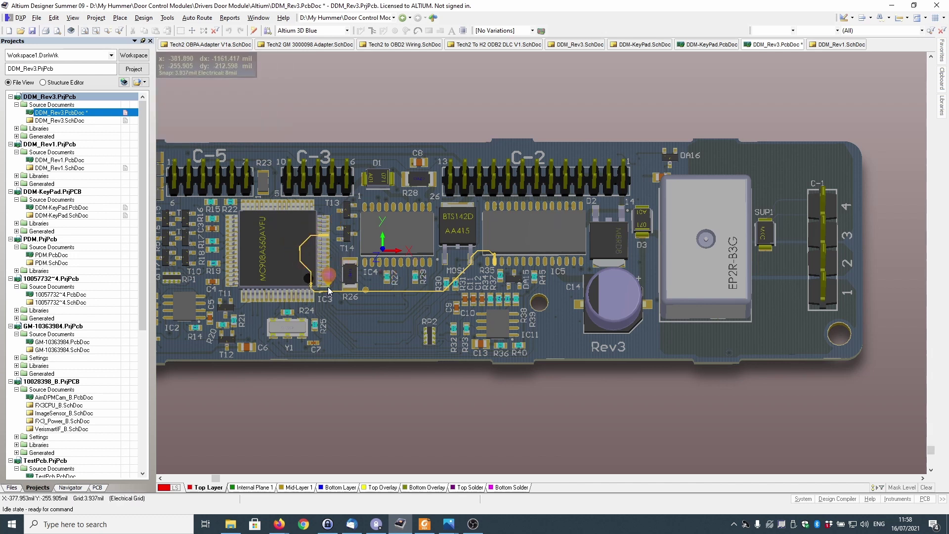
{"action": "mouse_move", "coordinate": [553, 238]}
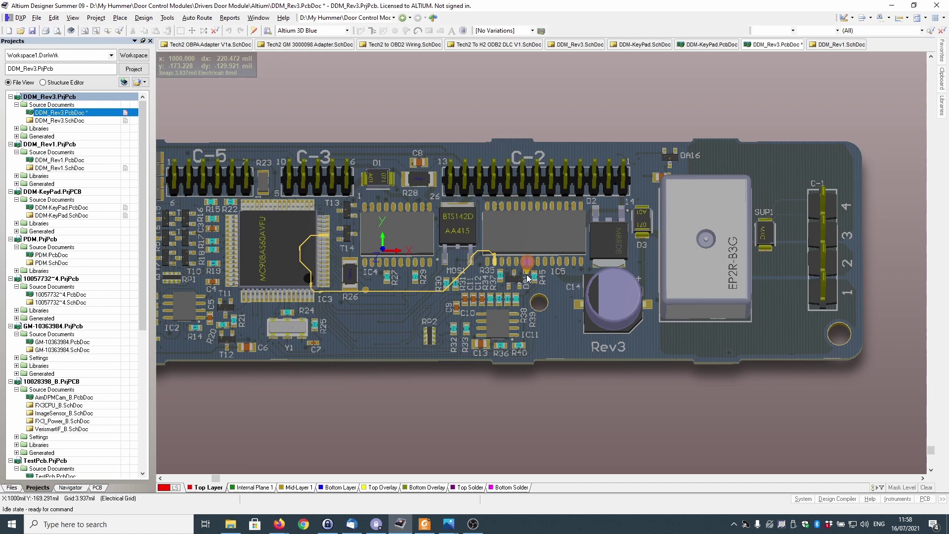
{"action": "mouse_move", "coordinate": [526, 274]}
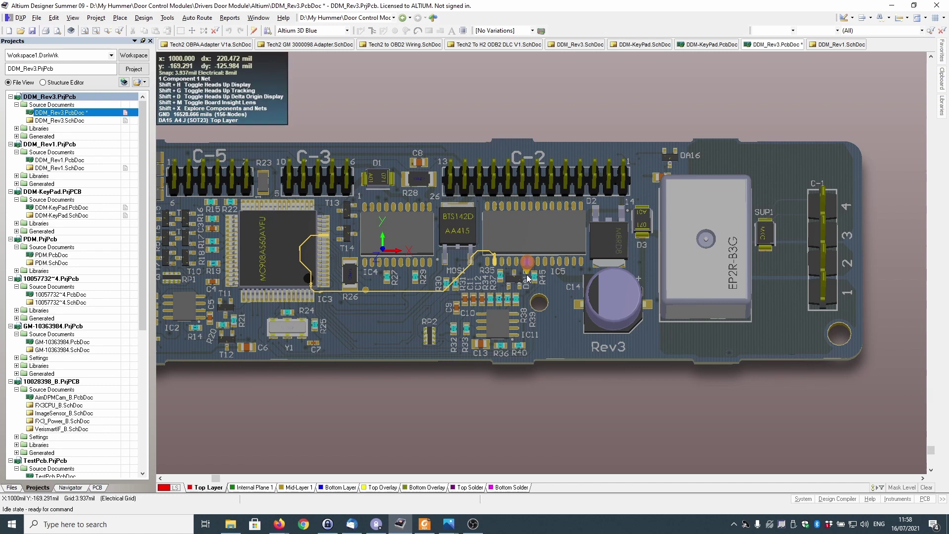
{"action": "scroll", "coordinate": [526, 274], "scroll_direction": "up", "scroll_amount": 5}
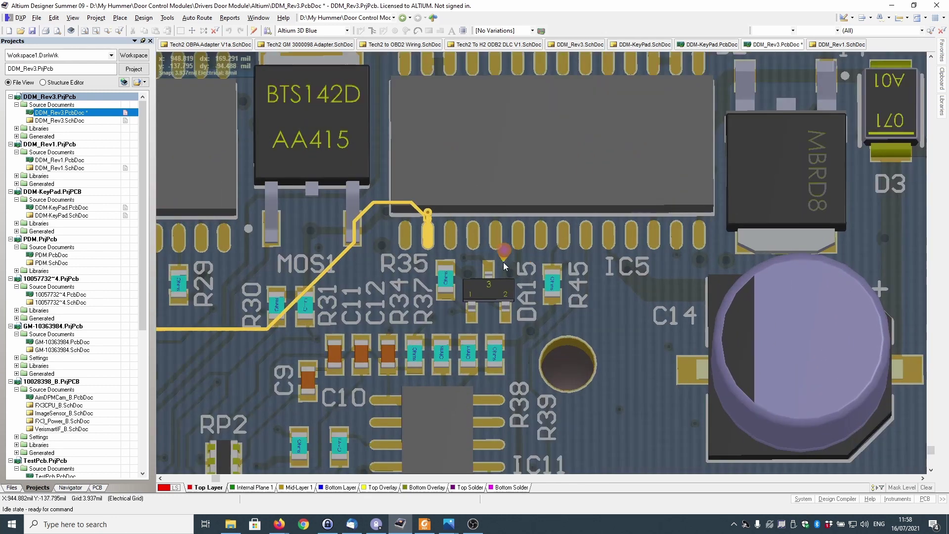
{"action": "scroll", "coordinate": [455, 245], "scroll_direction": "down", "scroll_amount": 6}
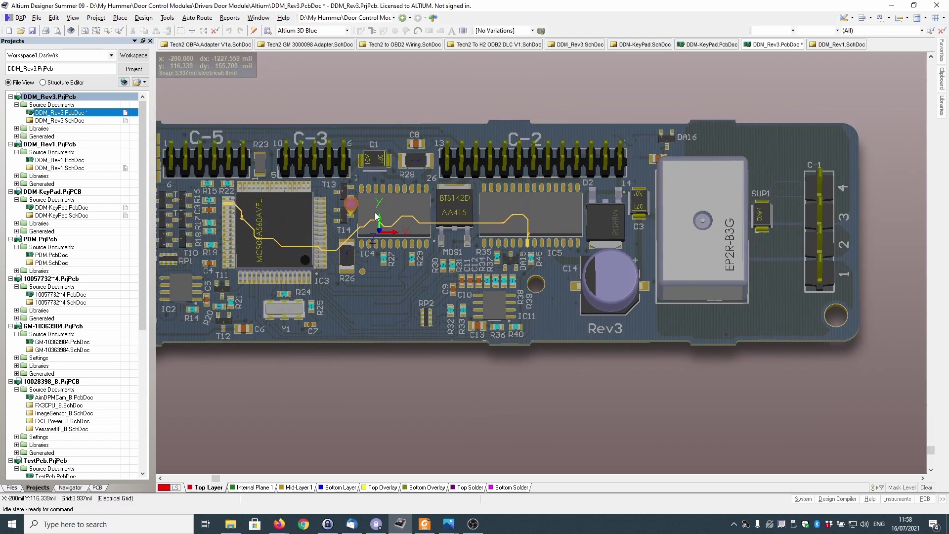
{"action": "mouse_move", "coordinate": [563, 214]}
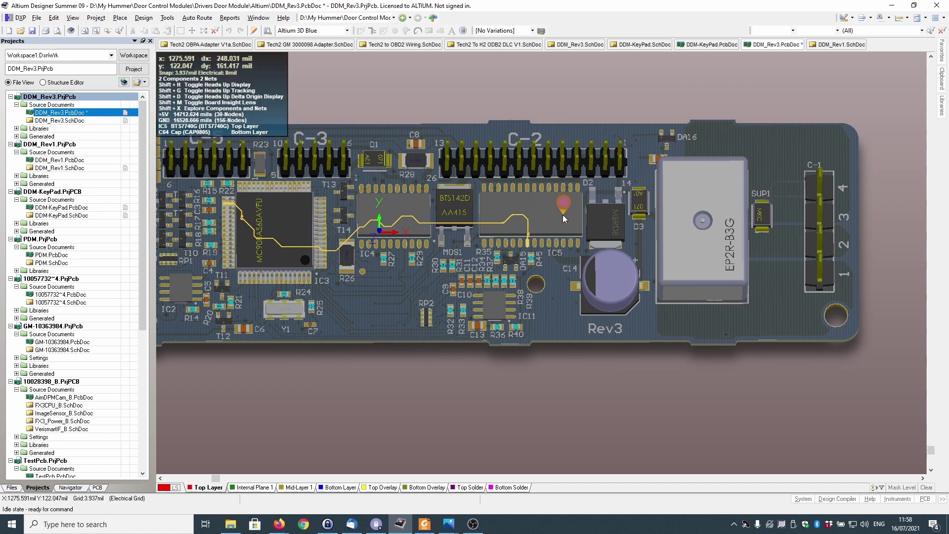
{"action": "scroll", "coordinate": [562, 214], "scroll_direction": "down", "scroll_amount": 2}
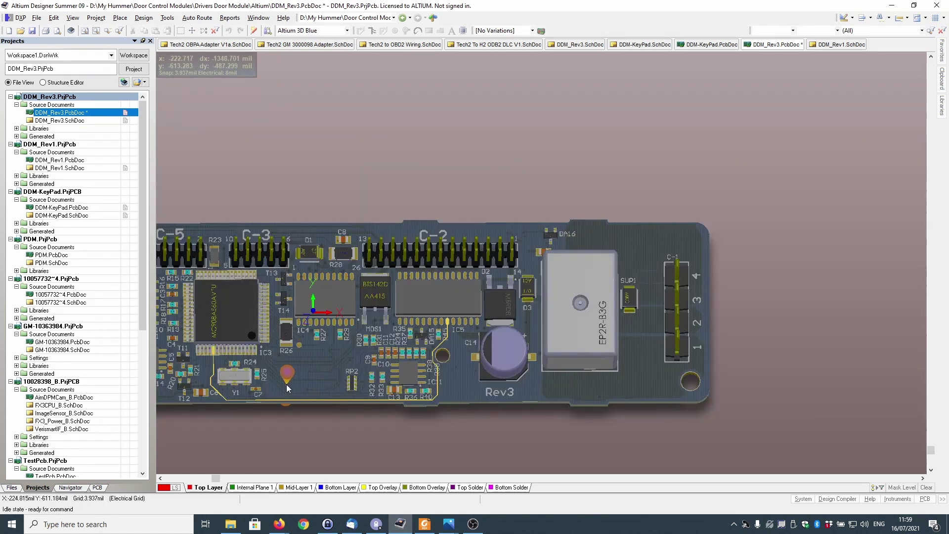
{"action": "scroll", "coordinate": [435, 341], "scroll_direction": "up", "scroll_amount": 5}
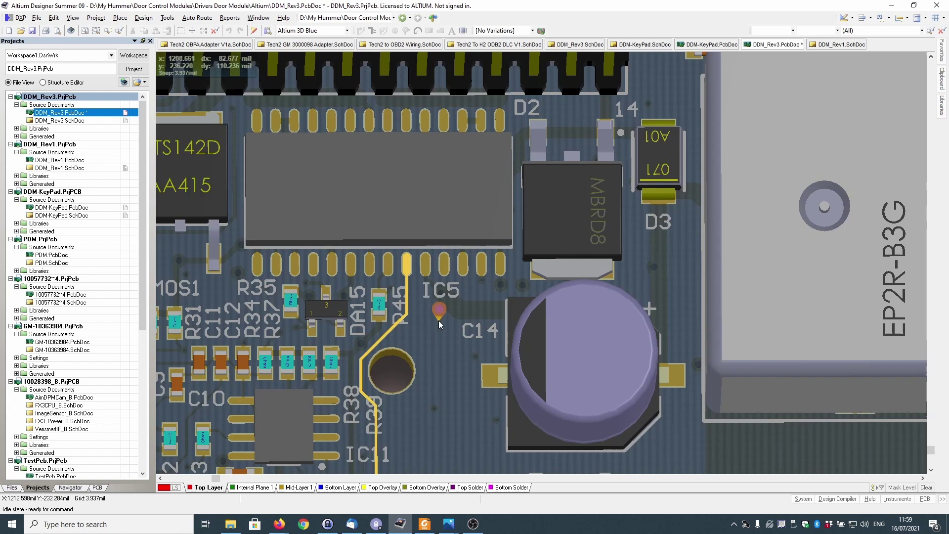
{"action": "scroll", "coordinate": [456, 329], "scroll_direction": "down", "scroll_amount": 4}
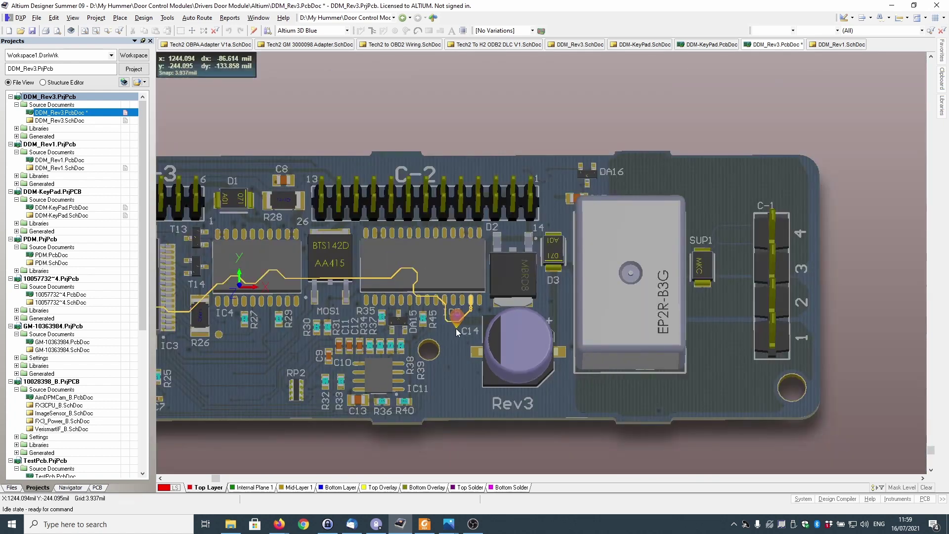
{"action": "scroll", "coordinate": [456, 327], "scroll_direction": "down", "scroll_amount": 2}
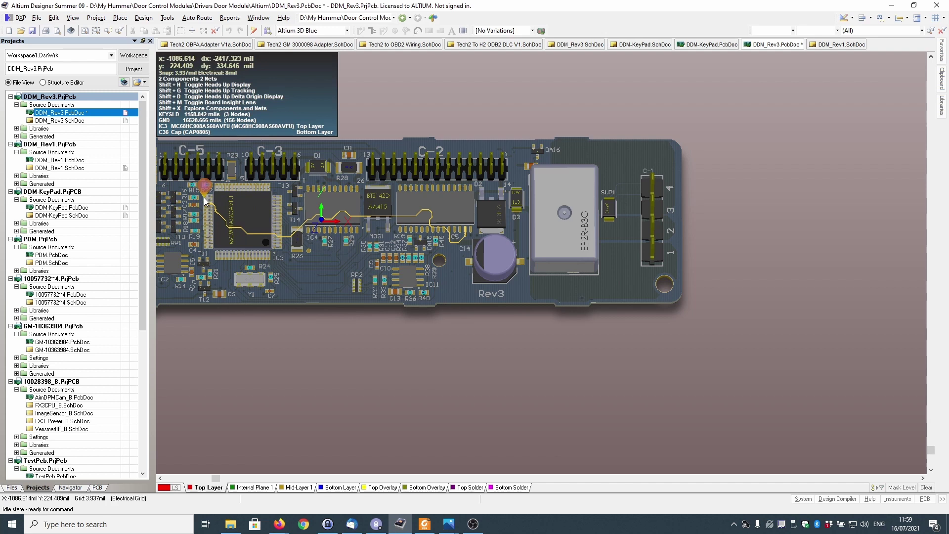
{"action": "scroll", "coordinate": [459, 377], "scroll_direction": "up", "scroll_amount": 6}
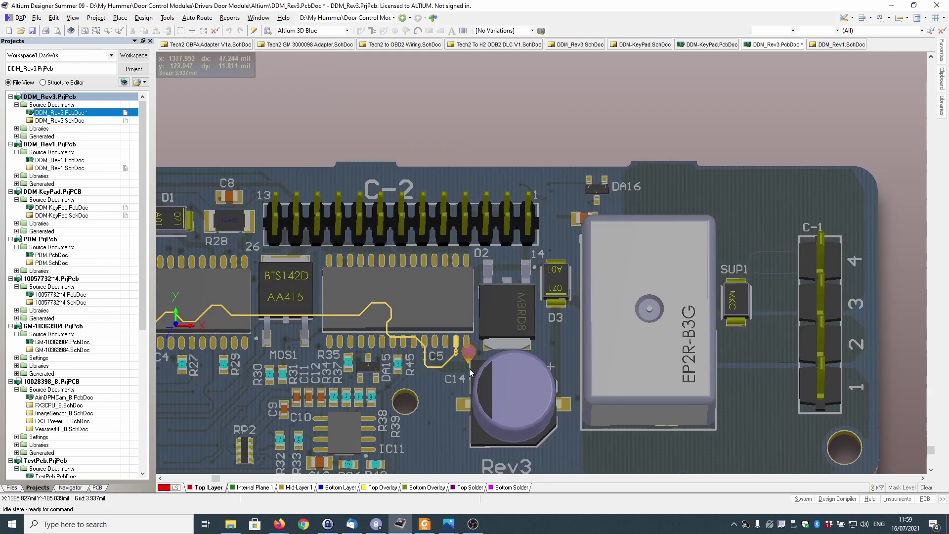
{"action": "scroll", "coordinate": [458, 372], "scroll_direction": "down", "scroll_amount": 5}
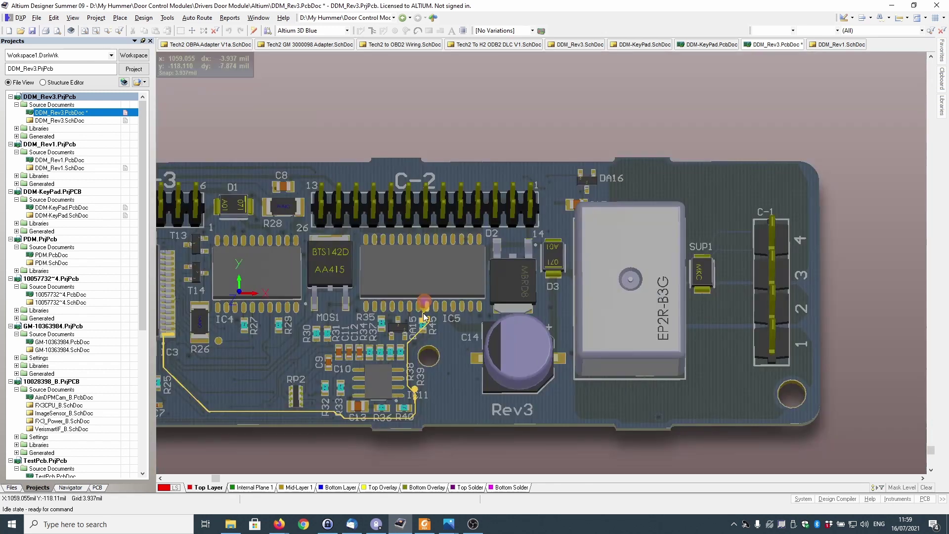
{"action": "left_click_drag", "start_coordinate": [424, 316], "coordinate": [291, 316]}
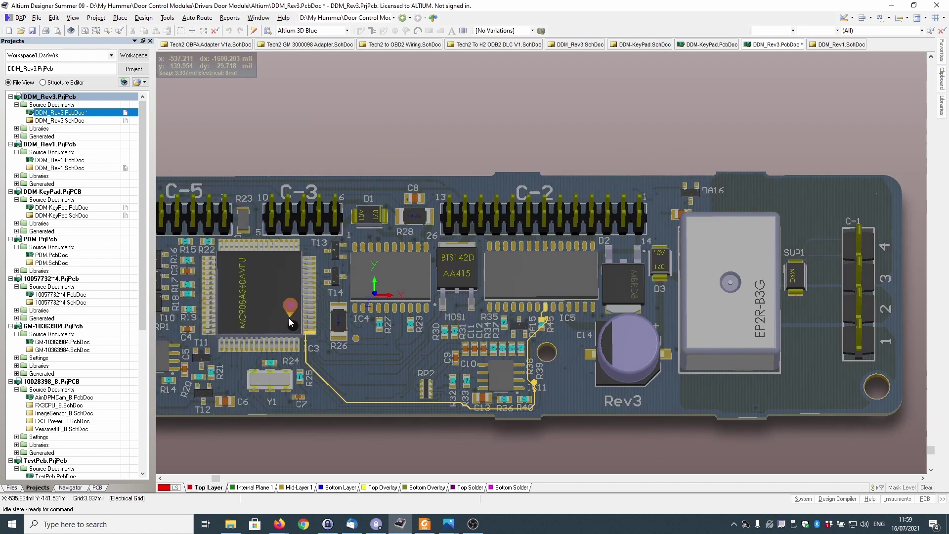
{"action": "scroll", "coordinate": [288, 318], "scroll_direction": "down", "scroll_amount": 4}
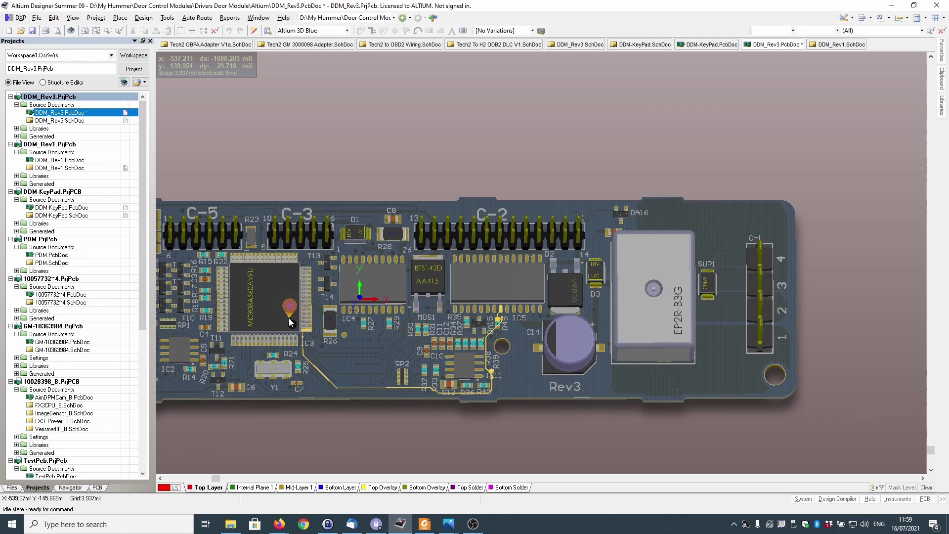
{"action": "left_click_drag", "start_coordinate": [304, 305], "coordinate": [428, 216]}
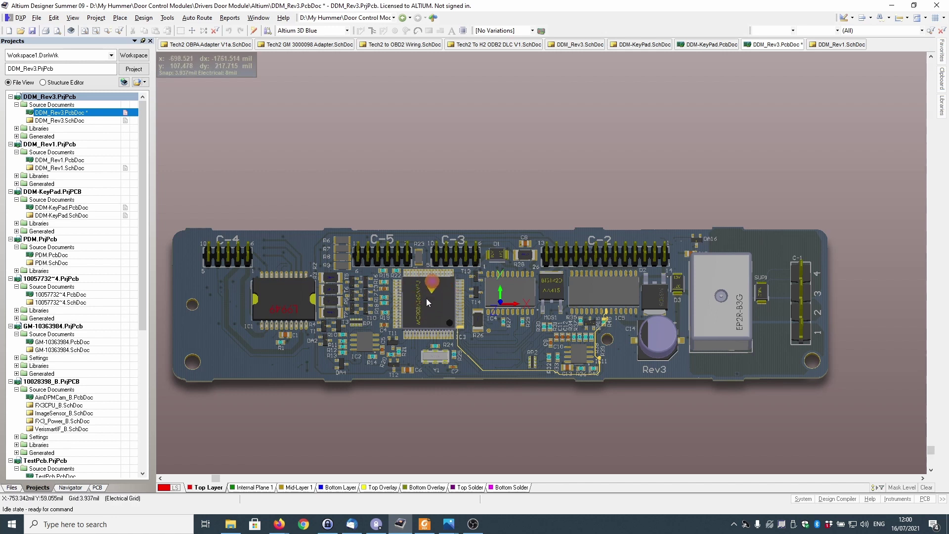
Step: Zoom in on the 3D board view of DDM_Rev3
{"action": "scroll", "coordinate": [602, 304], "scroll_direction": "up", "scroll_amount": 1}
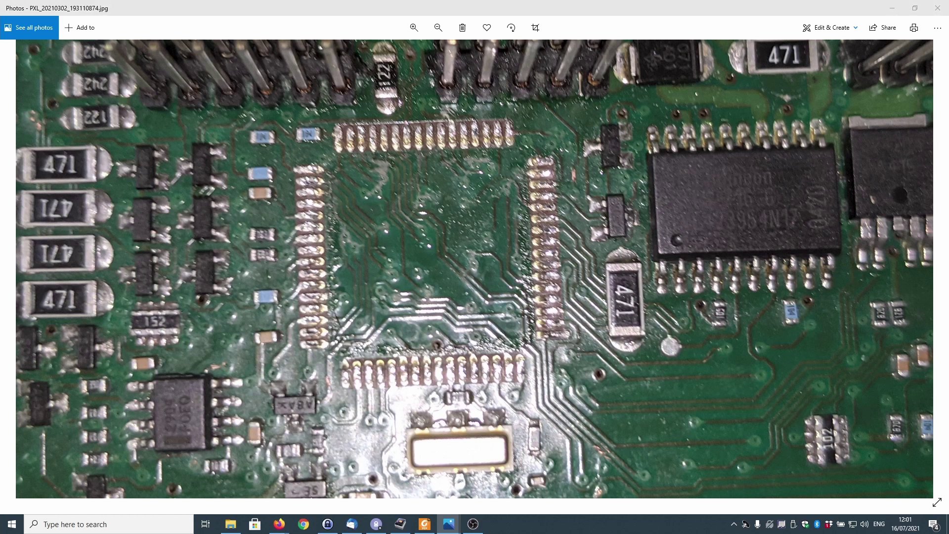
Step: Advance to the next board photo, Rev3 CPU Re-Fitted.jpg
{"action": "key", "text": "Right"}
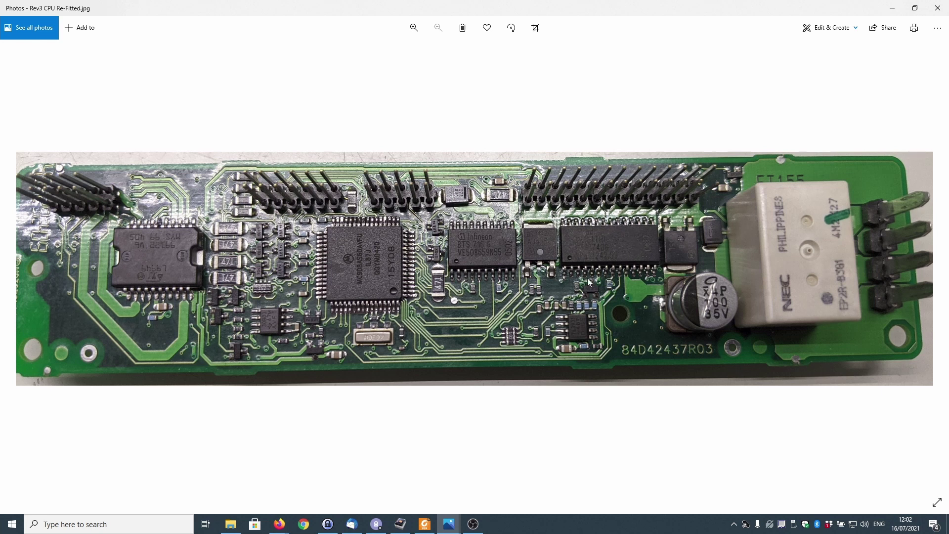
Step: Zoom into the board photo's chips, then return to the DDM_Rev3 schematic in Altium
{"action": "scroll", "coordinate": [622, 252], "scroll_direction": "up", "scroll_amount": 3}
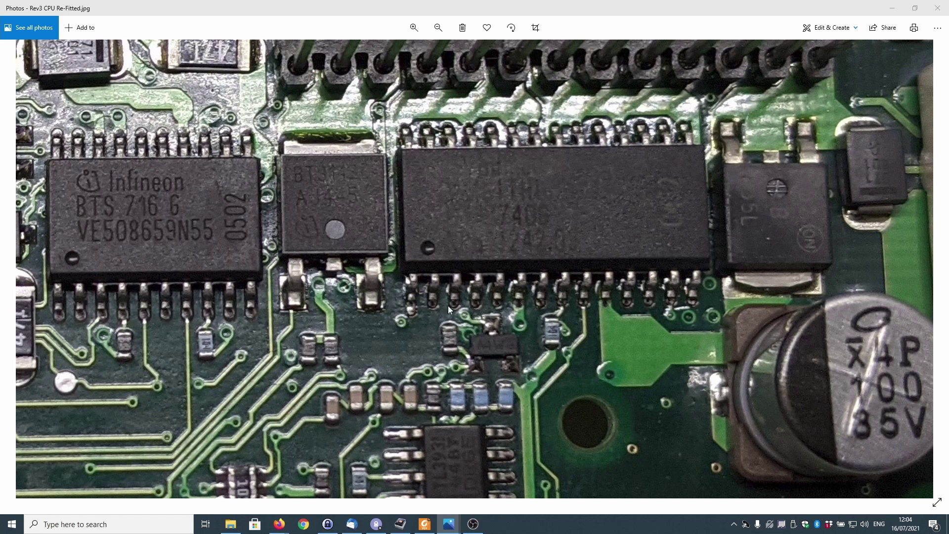
{"action": "key", "text": "alt+Tab"}
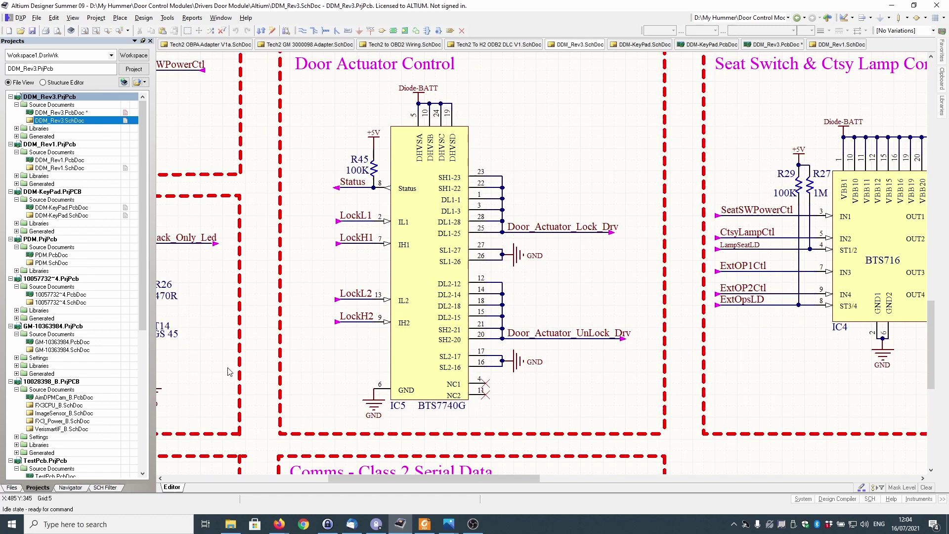
{"action": "key", "text": "alt+Tab"}
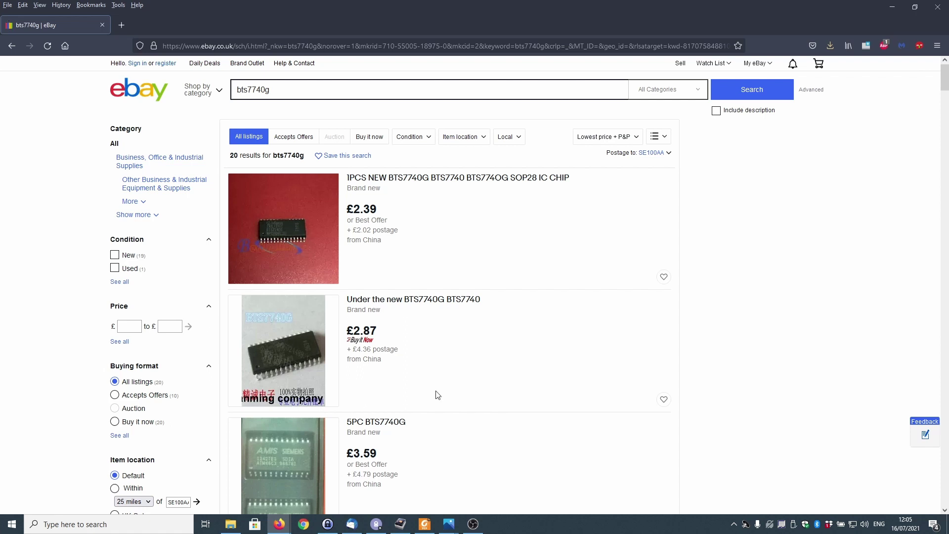
{"action": "left_click", "coordinate": [891, 7]}
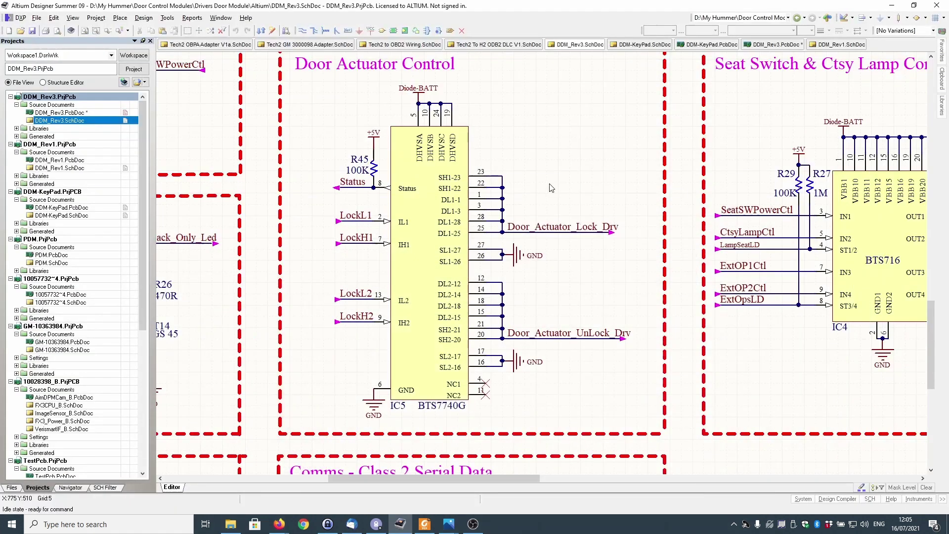
Step: Open DDM_Rev3.PcbDoc from the Projects panel to show the board in 3D
{"action": "left_click", "coordinate": [50, 113]}
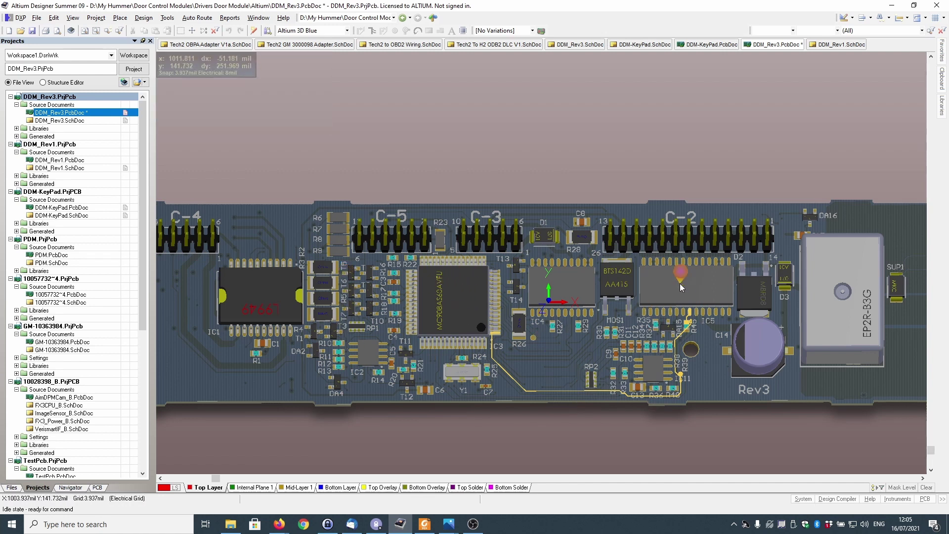
{"action": "mouse_move", "coordinate": [695, 295]}
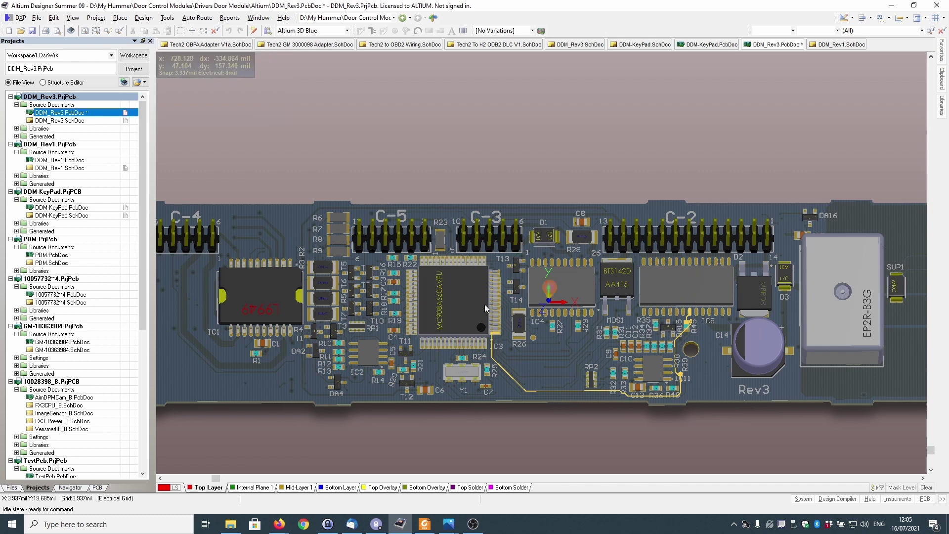